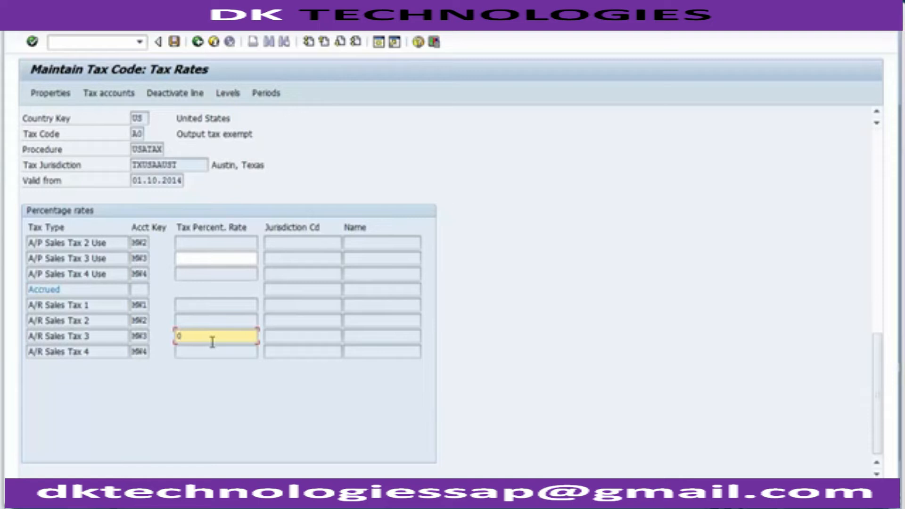
# Step: Apply the 0 percent rate for A/R Sales Tax 3 and save tax code A0
pyautogui.click(32, 43)
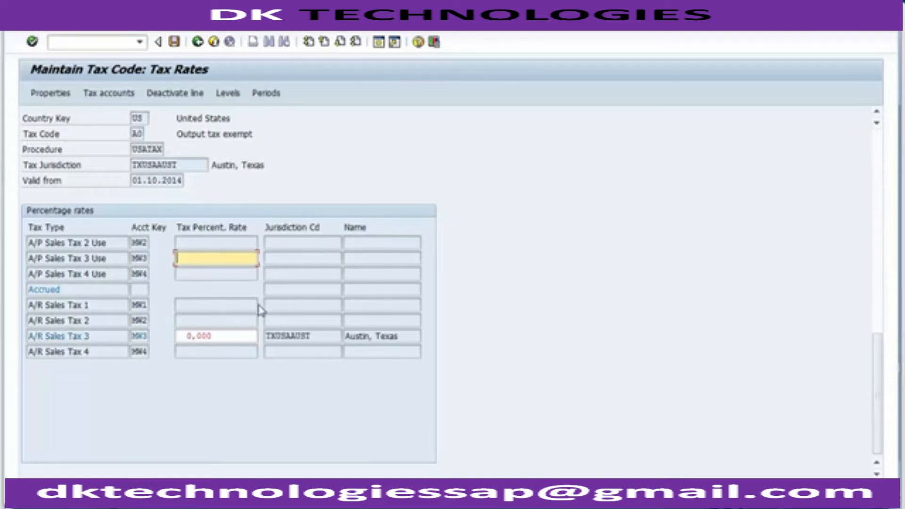
pyautogui.click(313, 334)
pyautogui.click(374, 337)
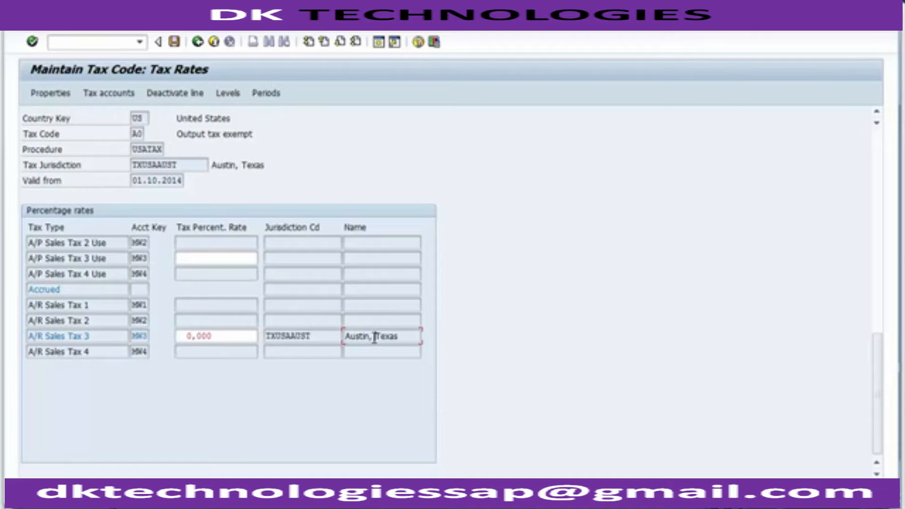
pyautogui.click(179, 45)
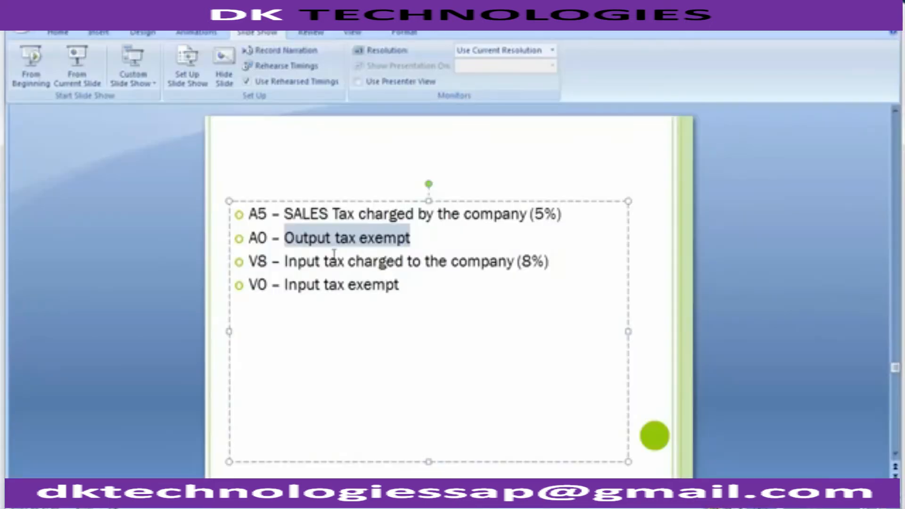
# Step: Check the V8 entry on the slide and switch to SAP to start tax code V8 for jurisdiction TXUSAAUST, valid from 01.10.2014
pyautogui.click(323, 259)
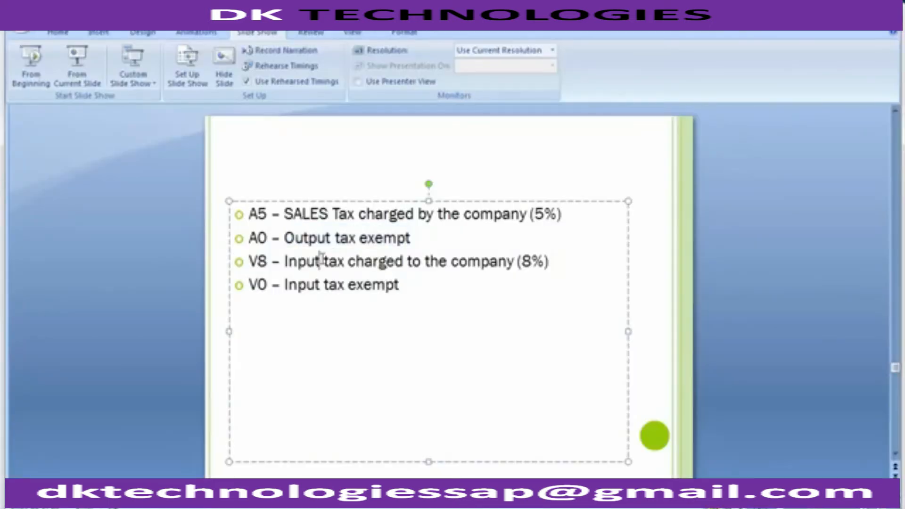
pyautogui.moveTo(249, 261); pyautogui.dragTo(265, 261)
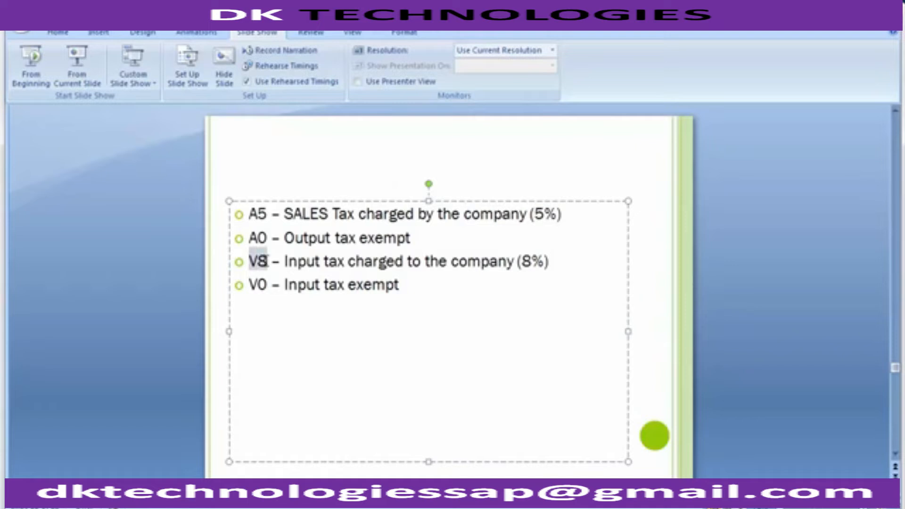
pyautogui.click(258, 261)
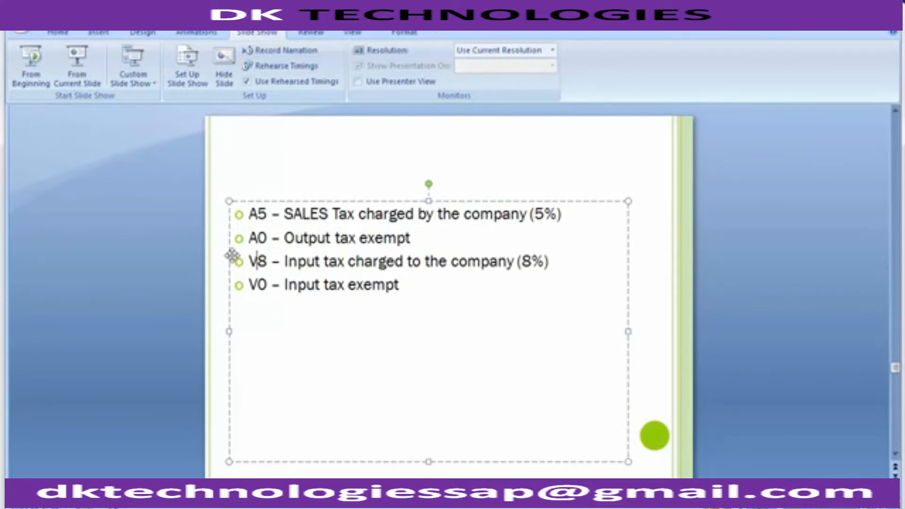
pyautogui.click(152, 299)
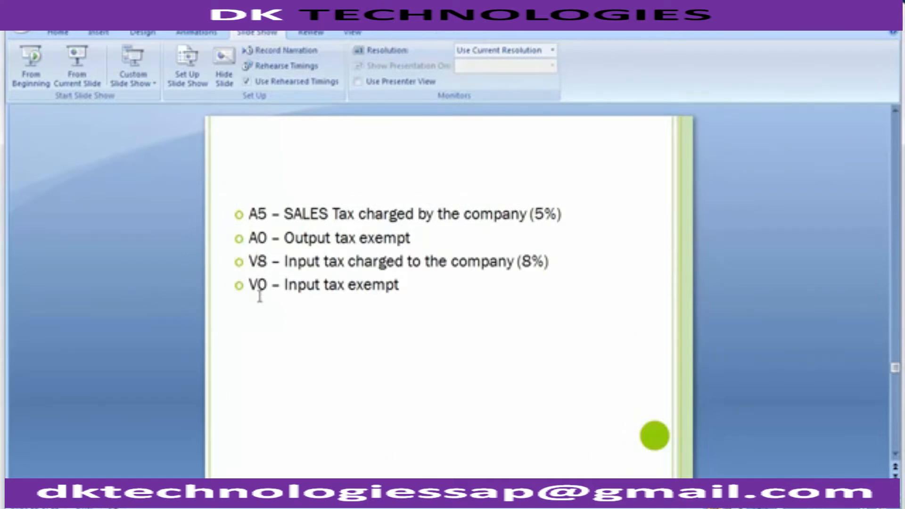
pyautogui.moveTo(271, 507)
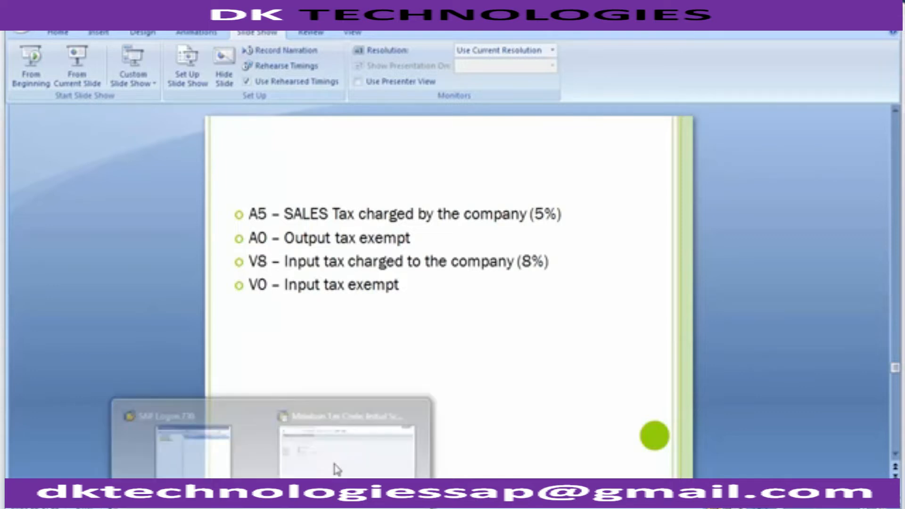
pyautogui.click(337, 466)
pyautogui.write('V0')
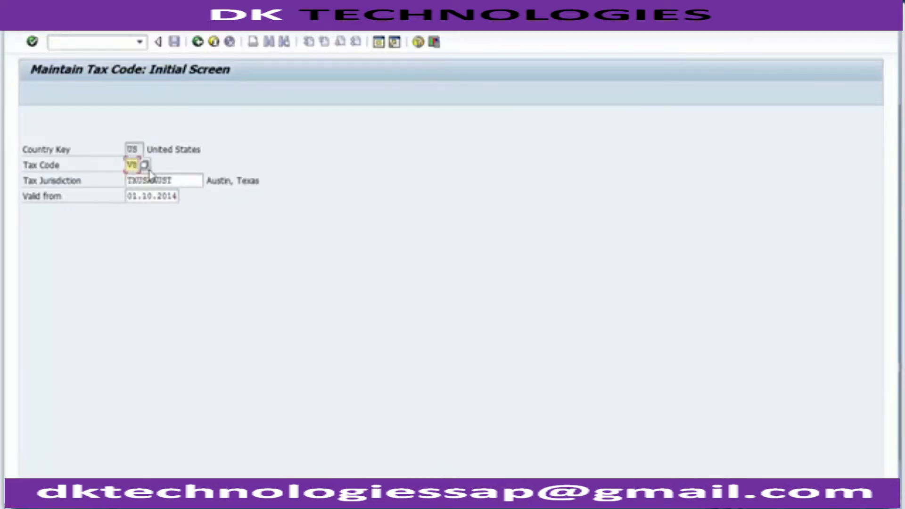
pyautogui.click(178, 182)
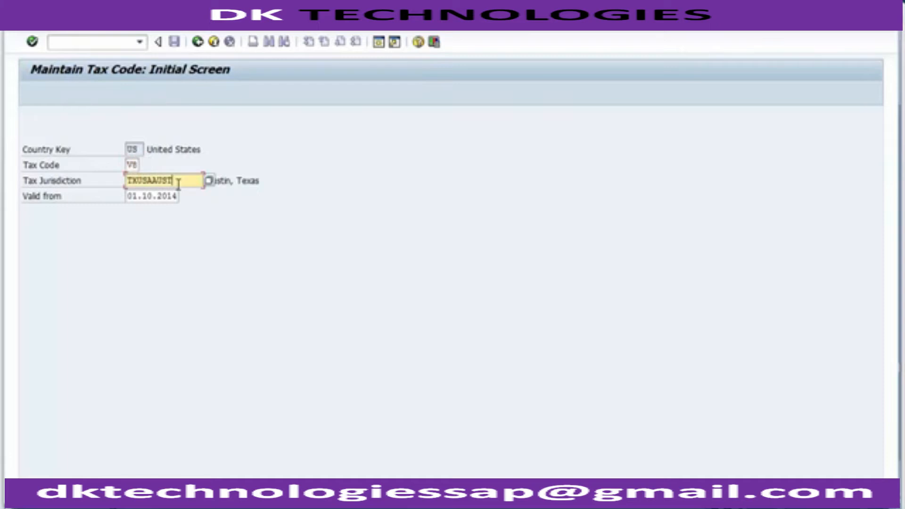
pyautogui.click(154, 195)
pyautogui.press('Return')
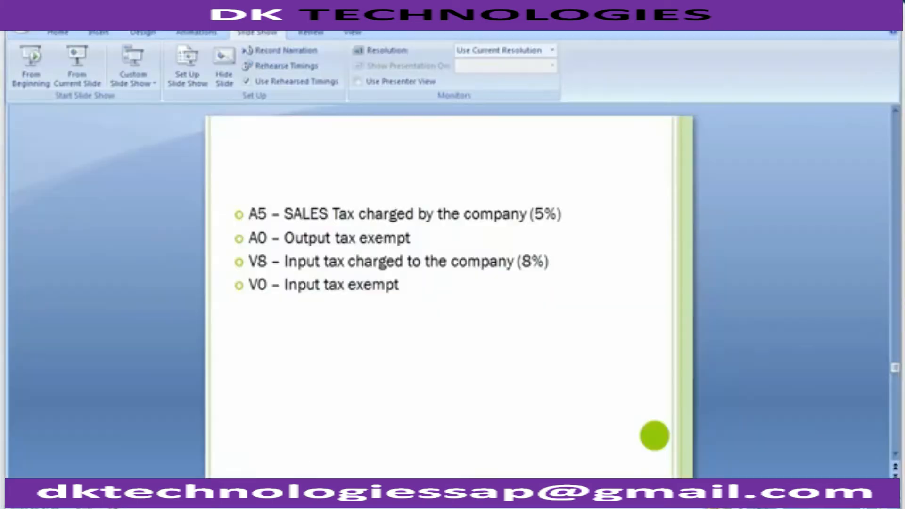
# Step: Copy the description "Input tax charged to the company (8%)" from the slide into the properties of tax code V8
pyautogui.moveTo(286, 260); pyautogui.dragTo(557, 260)
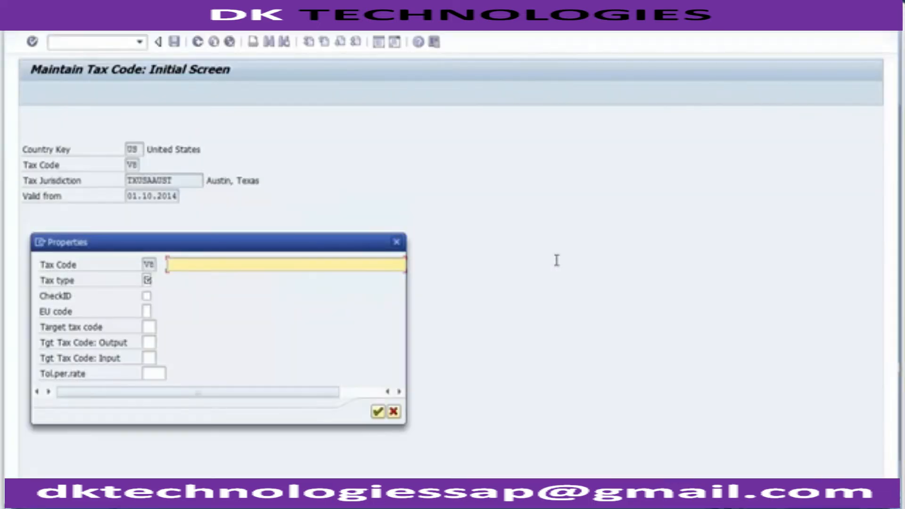
pyautogui.write('Input tax charged to the company (8%)')
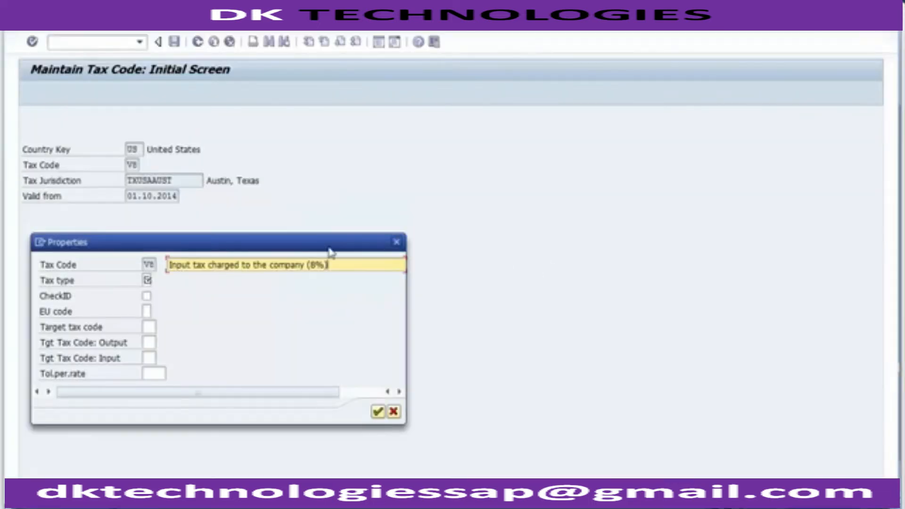
pyautogui.click(146, 281)
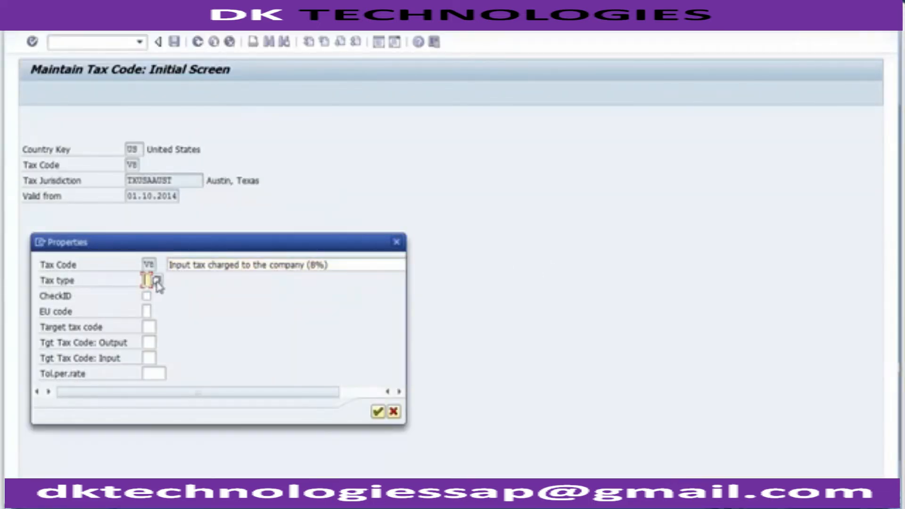
pyautogui.click(207, 265)
pyautogui.moveTo(207, 265); pyautogui.dragTo(168, 266)
# Step: Choose tax type V (Input tax) for tax code V8 and confirm its properties
pyautogui.click(146, 281)
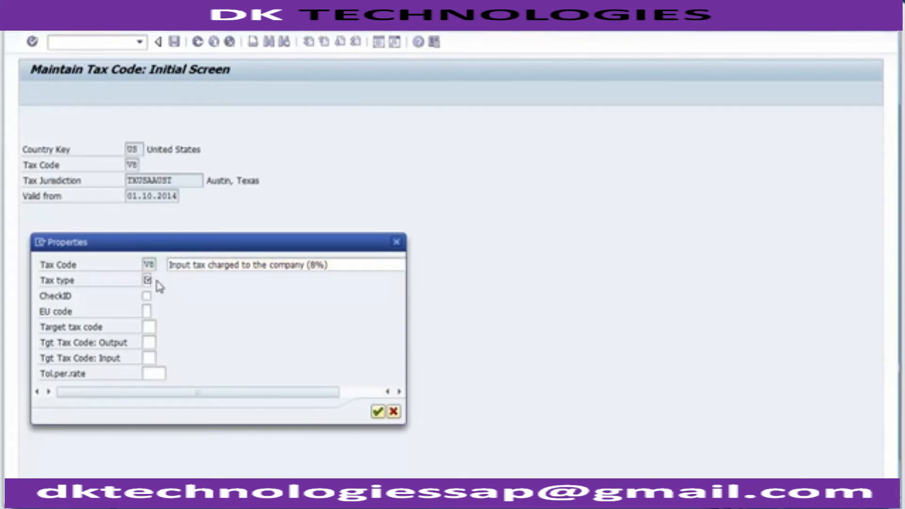
pyautogui.press('F4')
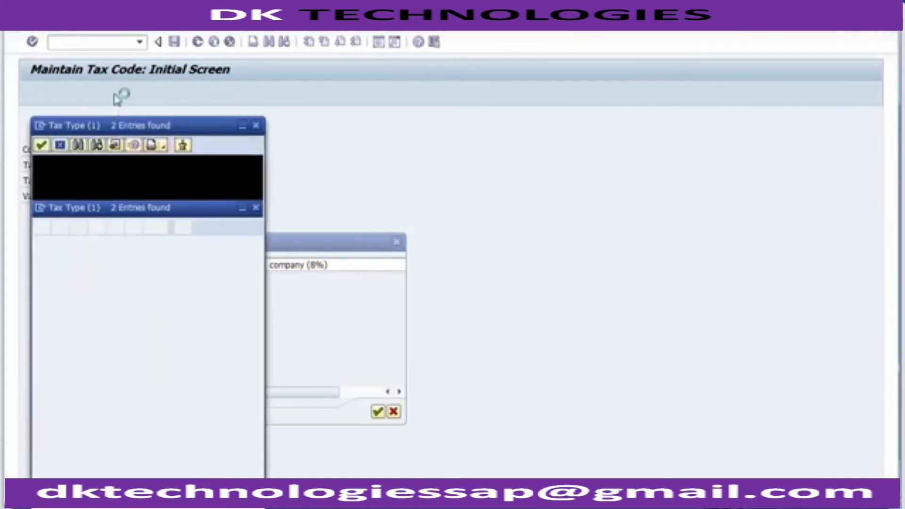
pyautogui.click(54, 190)
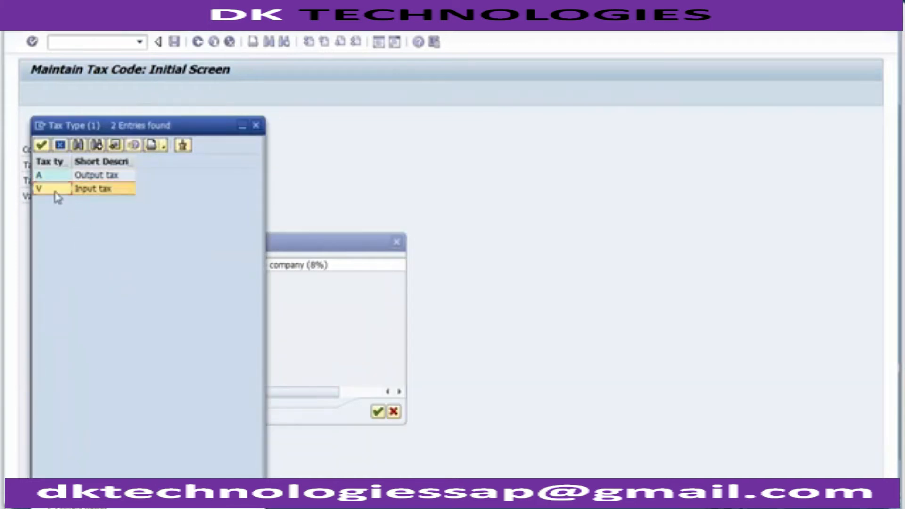
pyautogui.doubleClick(55, 190)
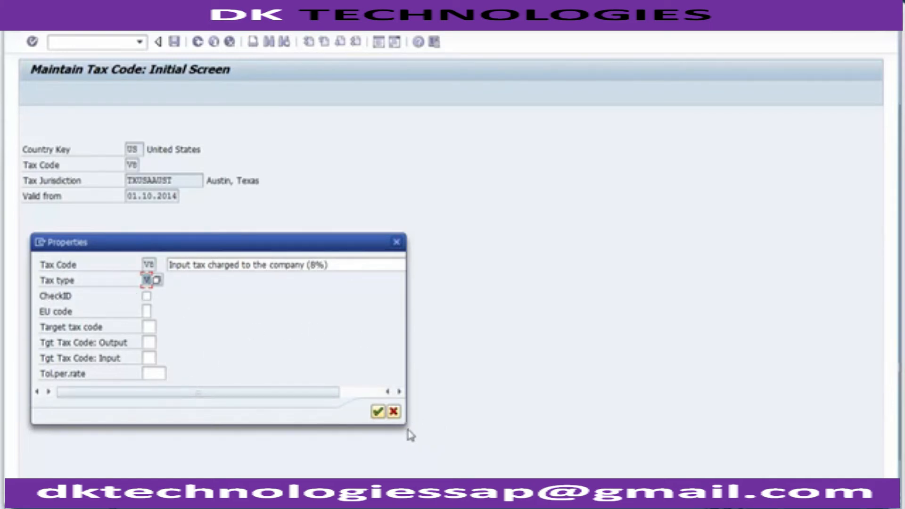
pyautogui.click(377, 413)
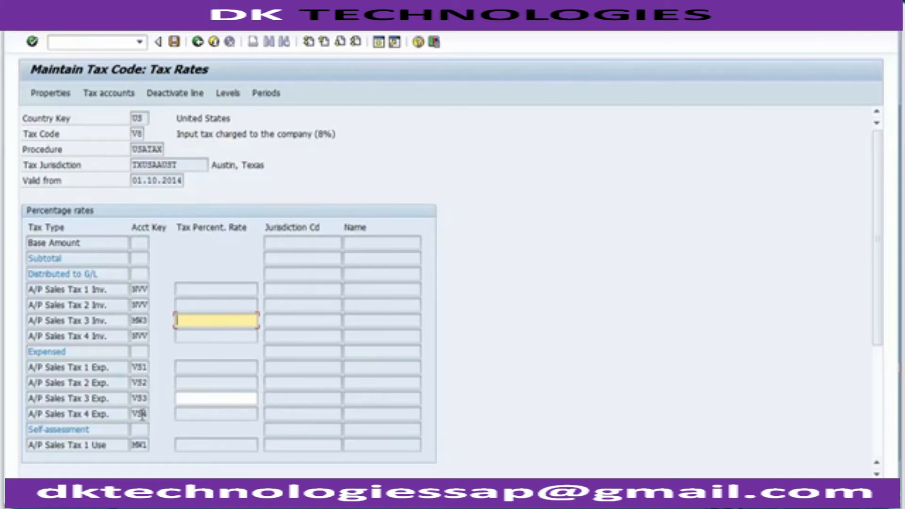
# Step: Set the rate for A/P Sales Tax 3 Exp. (VS3) to 8 percent and save tax code V8
pyautogui.click(188, 399)
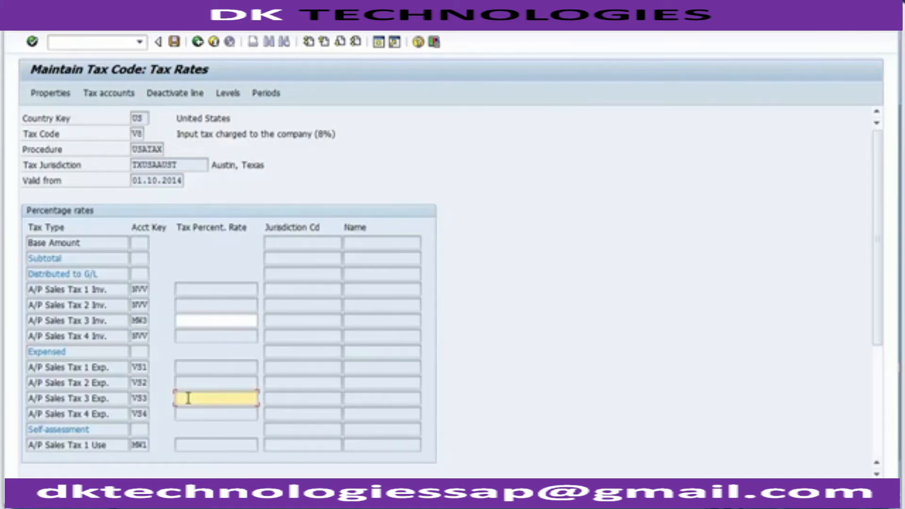
pyautogui.click(133, 399)
pyautogui.moveTo(134, 398); pyautogui.dragTo(147, 398)
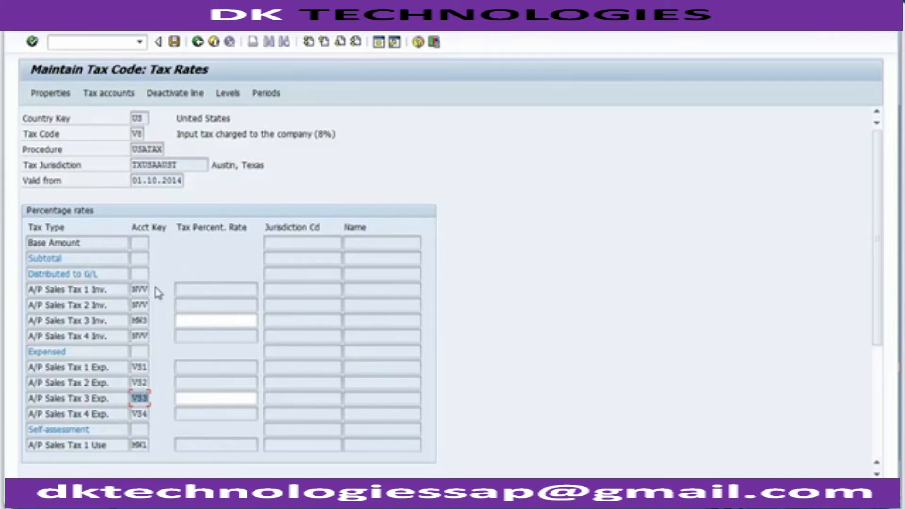
pyautogui.click(194, 400)
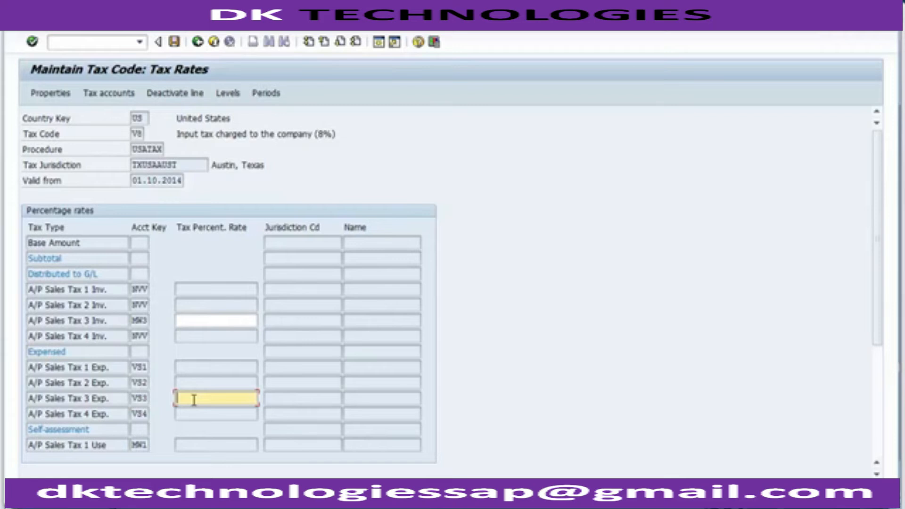
pyautogui.write('8')
pyautogui.moveTo(315, 134); pyautogui.dragTo(333, 135)
pyautogui.click(200, 397)
pyautogui.press('Return')
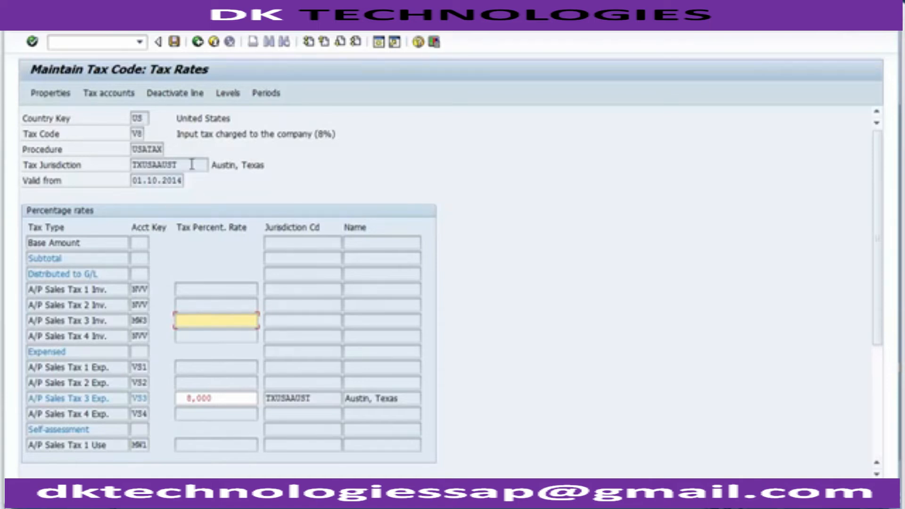
pyautogui.click(174, 42)
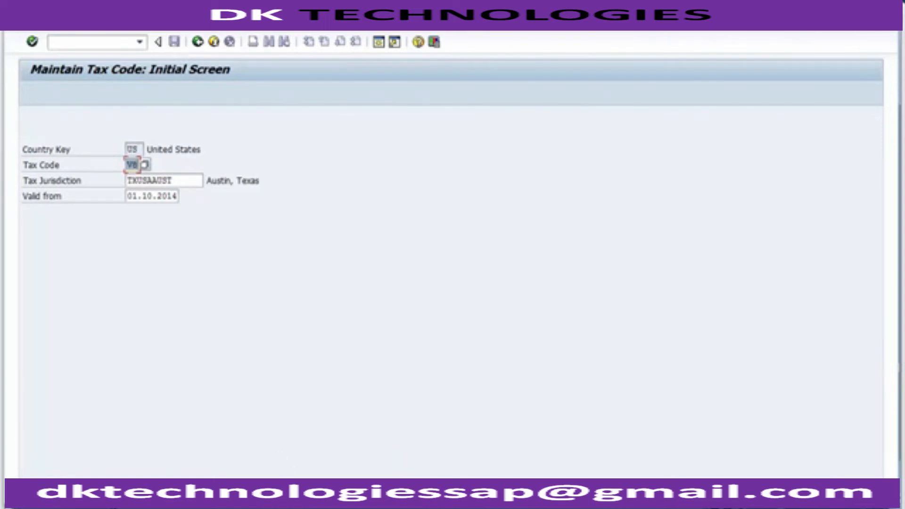
# Step: Switch to the PowerPoint slide, copy the V0 description "Input tax exempt", and return to SAP
pyautogui.moveTo(314, 495)
pyautogui.click(313, 438)
pyautogui.click(271, 285)
pyautogui.moveTo(283, 284); pyautogui.dragTo(404, 281)
pyautogui.hotkey('ctrl', 'c')
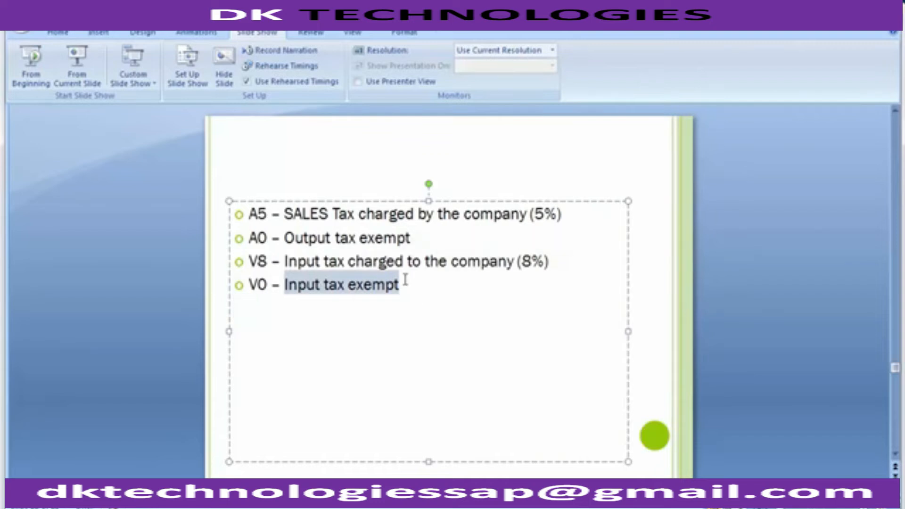
pyautogui.hotkey('alt', 'Tab')
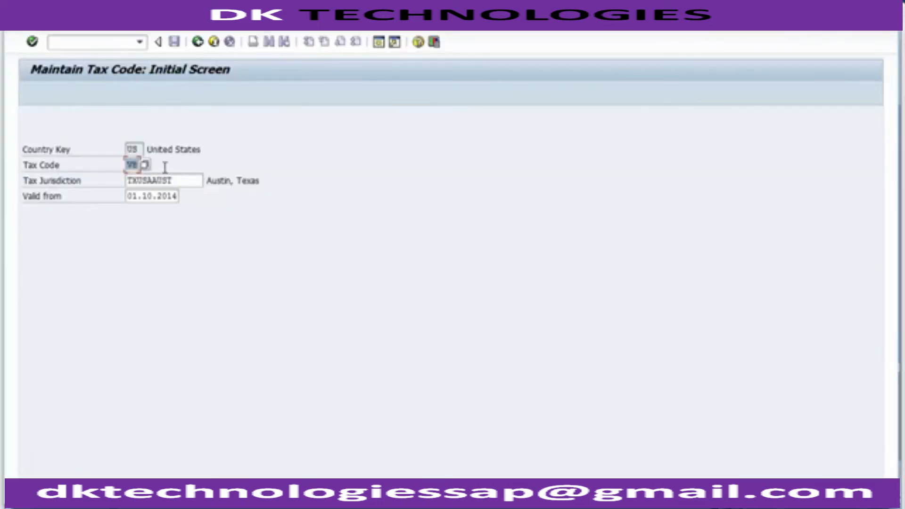
# Step: Start tax code V0 with the description "Input tax exempt" and tax type V, and confirm its properties
pyautogui.write('V0')
pyautogui.press('Return')
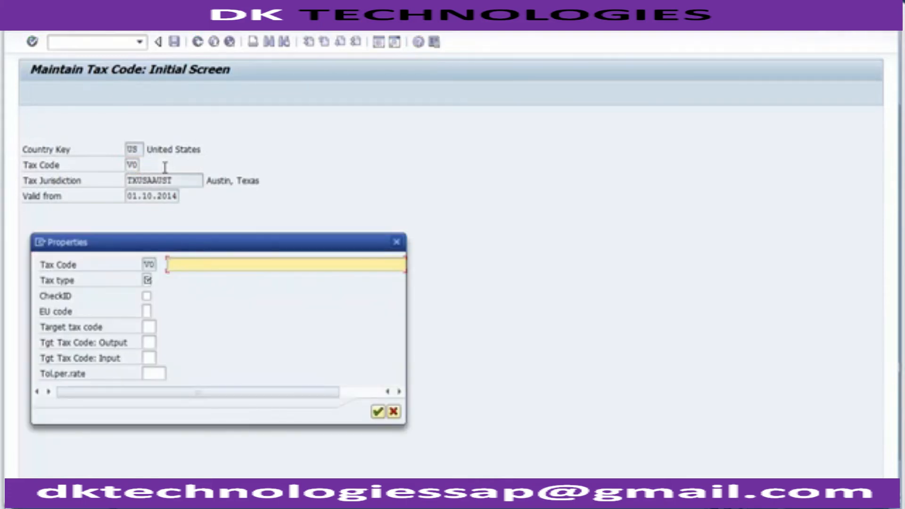
pyautogui.hotkey('ctrl', 'v')
pyautogui.click(150, 281)
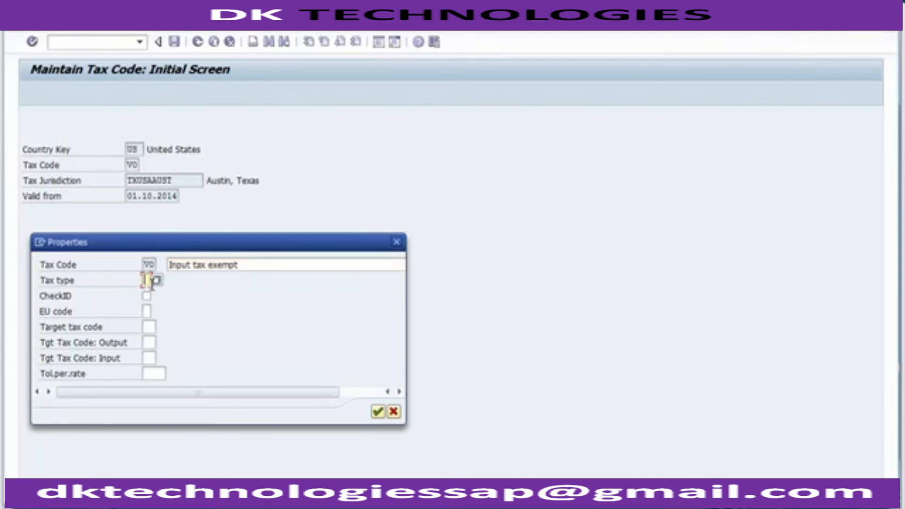
pyautogui.write('V')
pyautogui.click(377, 414)
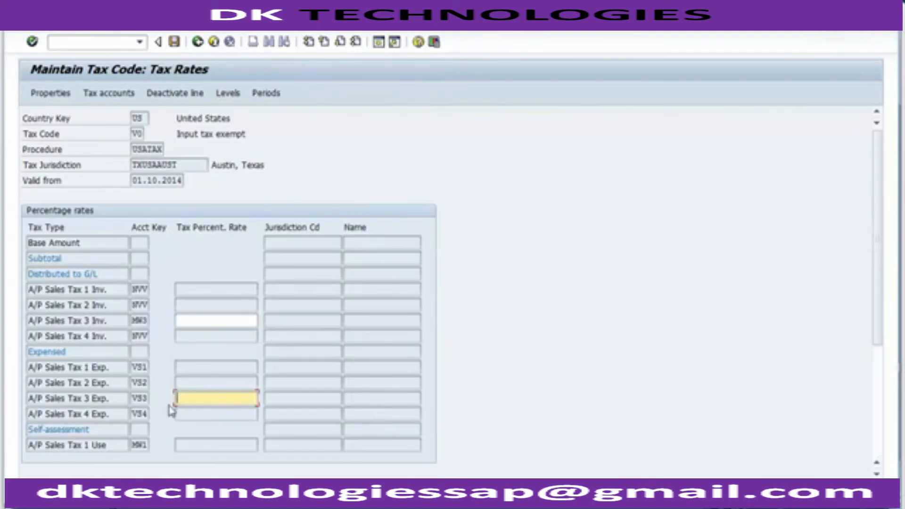
# Step: Set the rate for A/P Sales Tax 3 Exp. (VS3) to 0 percent and save tax code V0
pyautogui.click(141, 399)
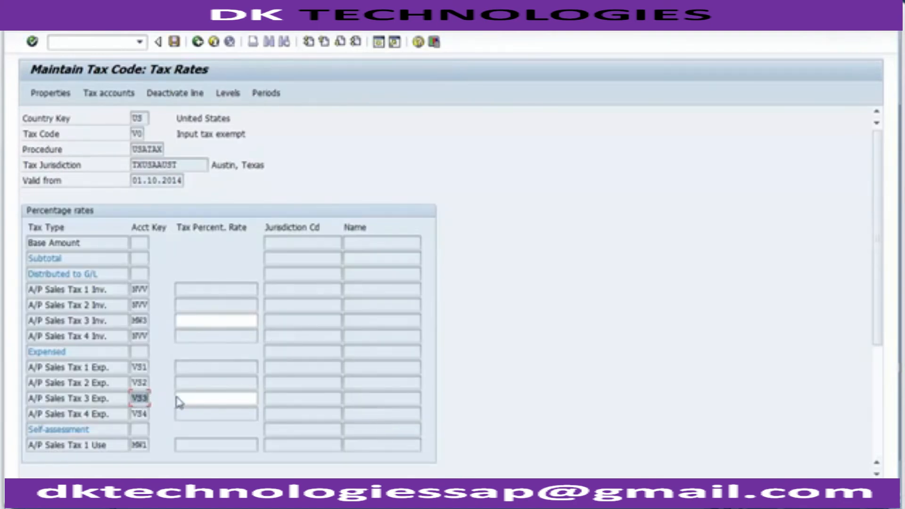
pyautogui.click(199, 396)
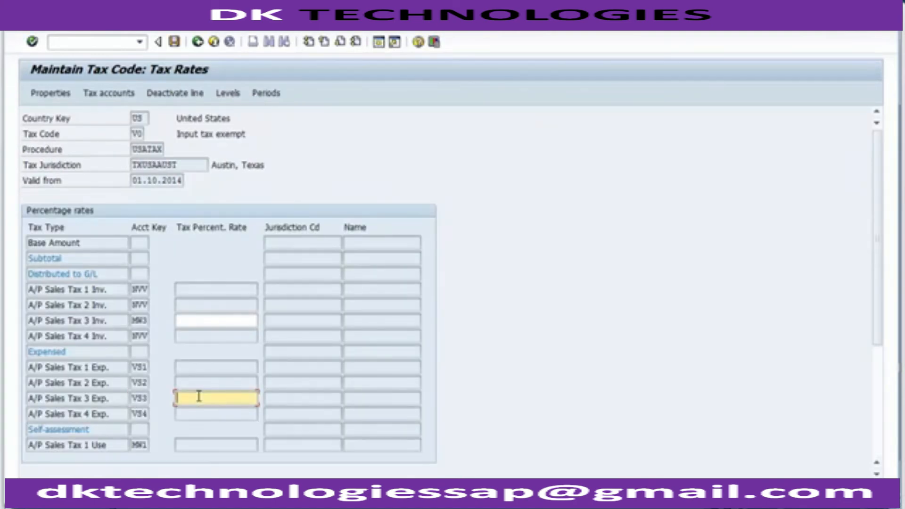
pyautogui.write('0')
pyautogui.press('Return')
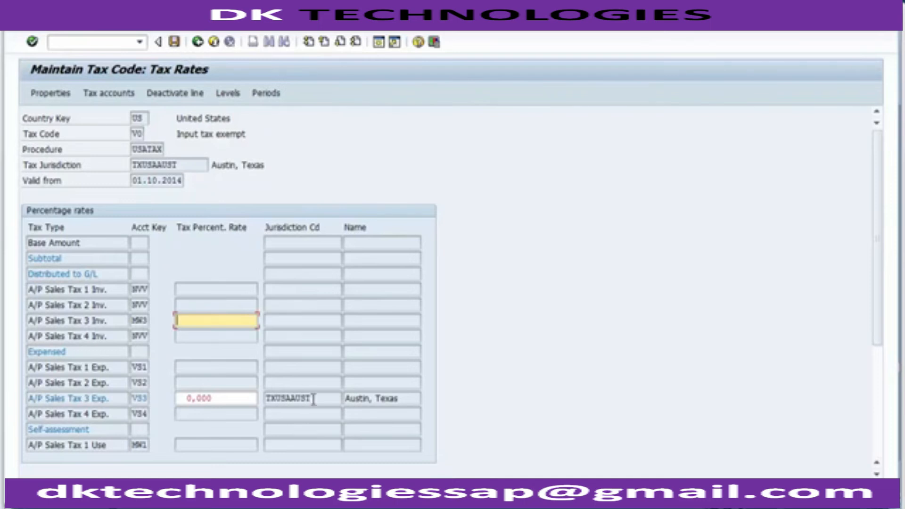
pyautogui.click(174, 42)
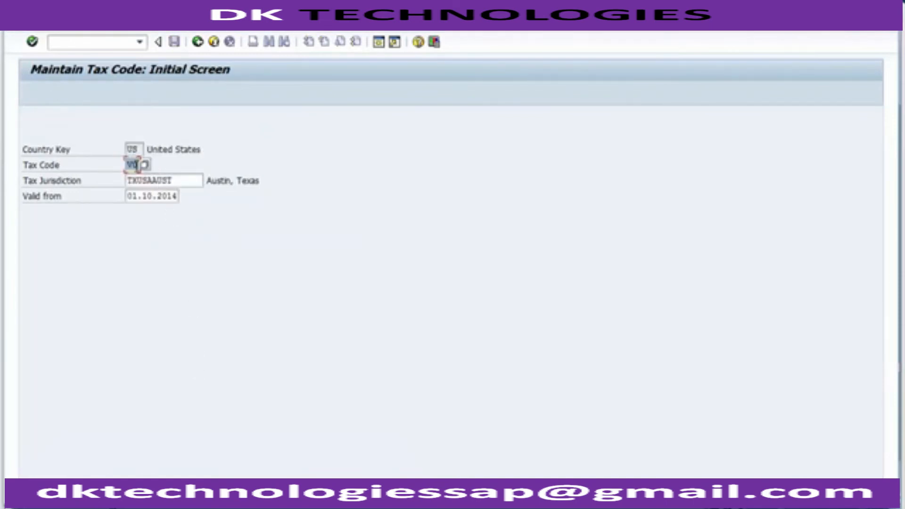
# Step: Clear the tax code and review the available codes A5, A0, V0, V8, I1 and U0 in the selection list, then close it
pyautogui.press('BackSpace')
pyautogui.click(145, 166)
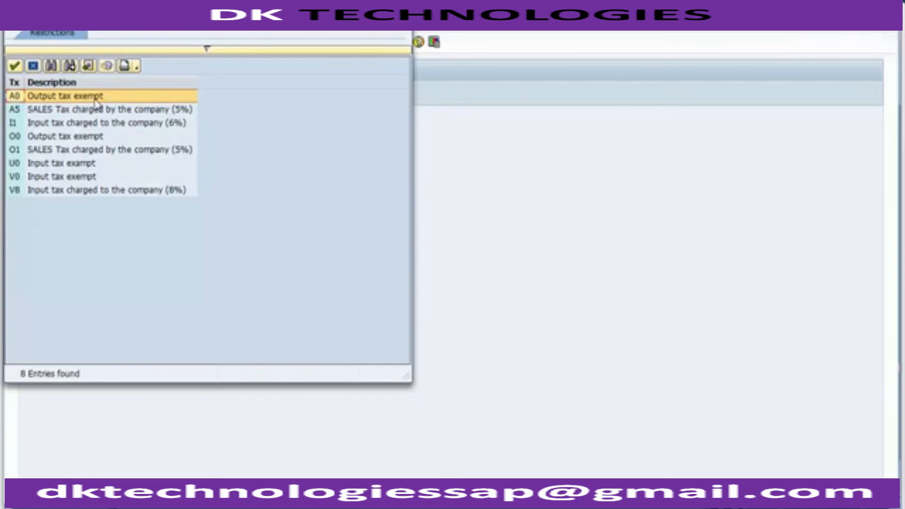
pyautogui.click(74, 149)
pyautogui.click(41, 111)
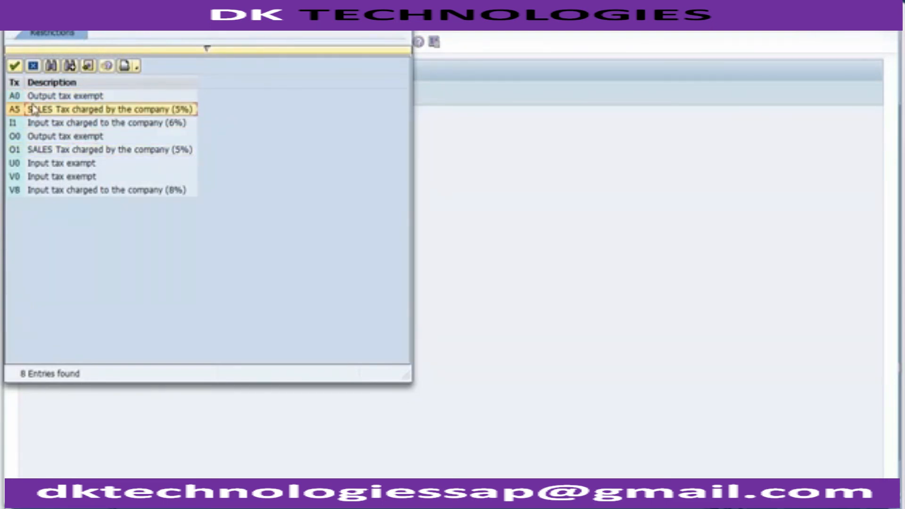
pyautogui.click(31, 99)
pyautogui.click(29, 178)
pyautogui.click(29, 191)
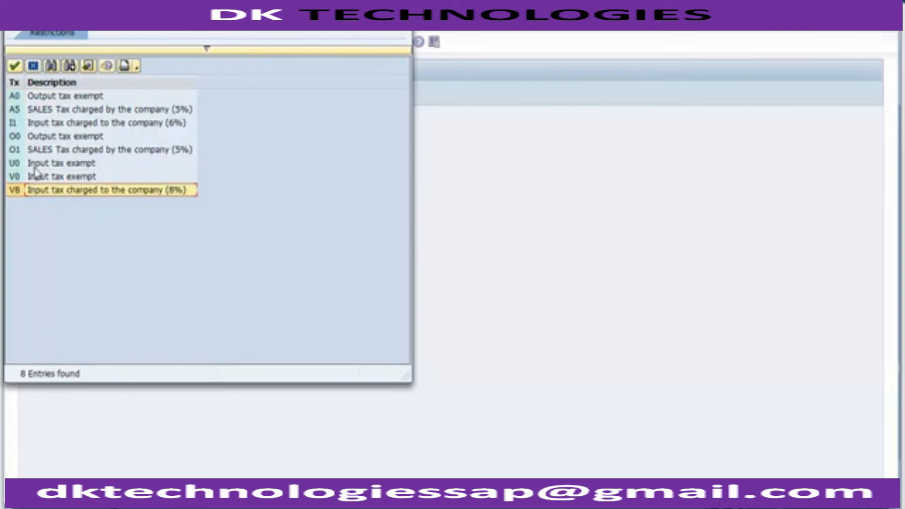
pyautogui.click(31, 124)
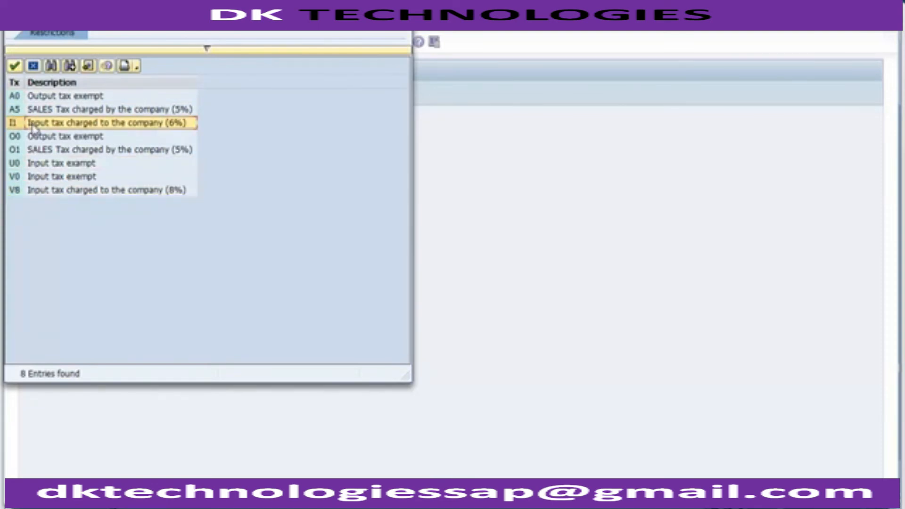
pyautogui.click(38, 163)
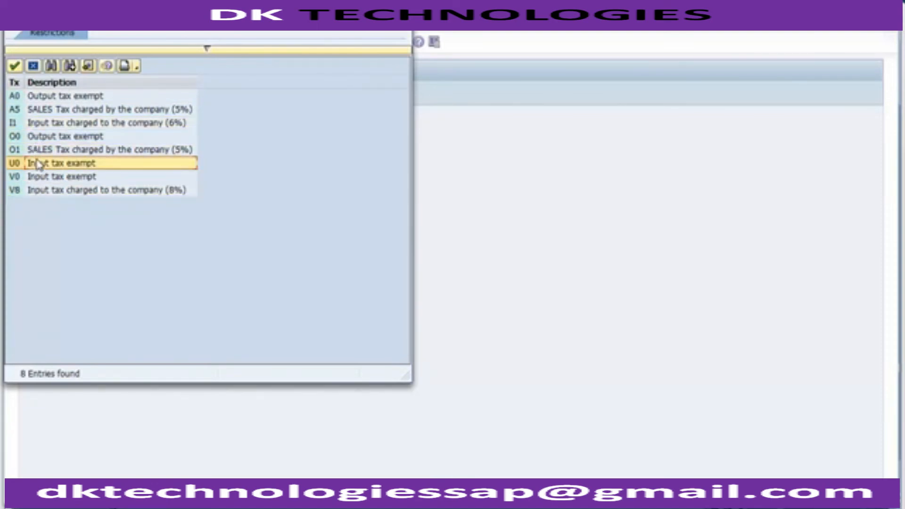
pyautogui.click(34, 66)
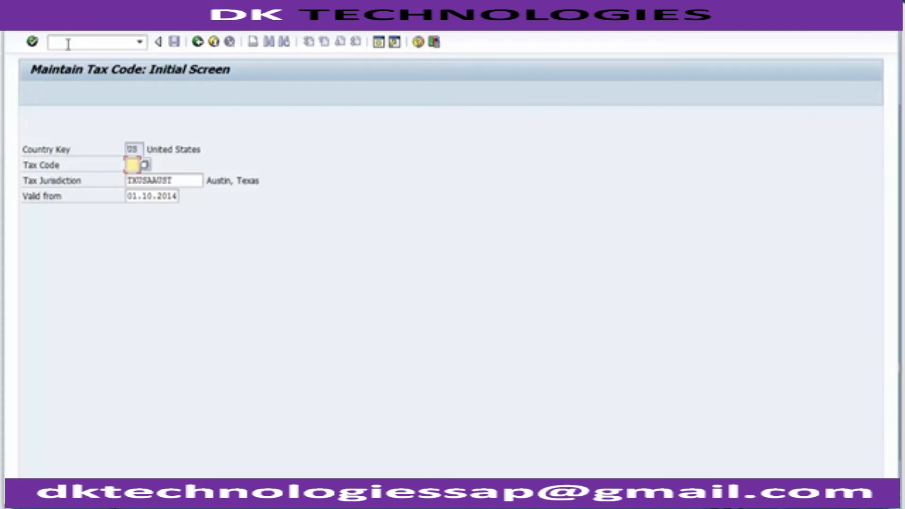
# Step: Open tax code V8, check its A/P Sales Tax 3 Exp. (VS3) rate, and return to the IMG structure
pyautogui.write('V*')
pyautogui.press('BackSpace')
pyautogui.write('8')
pyautogui.press('Return')
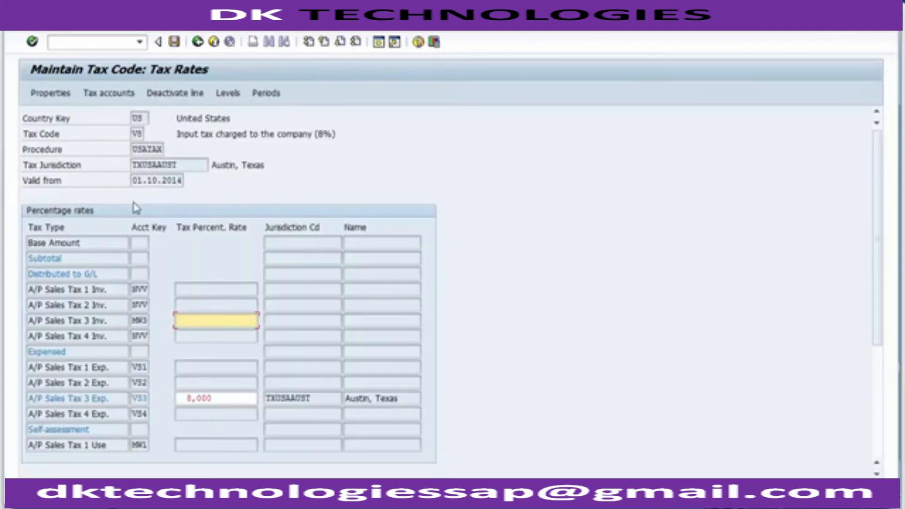
pyautogui.click(234, 398)
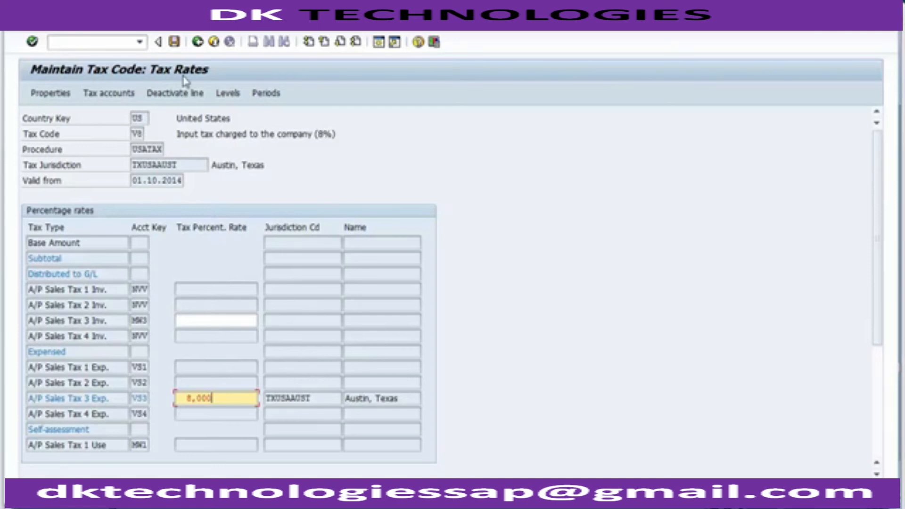
pyautogui.click(193, 47)
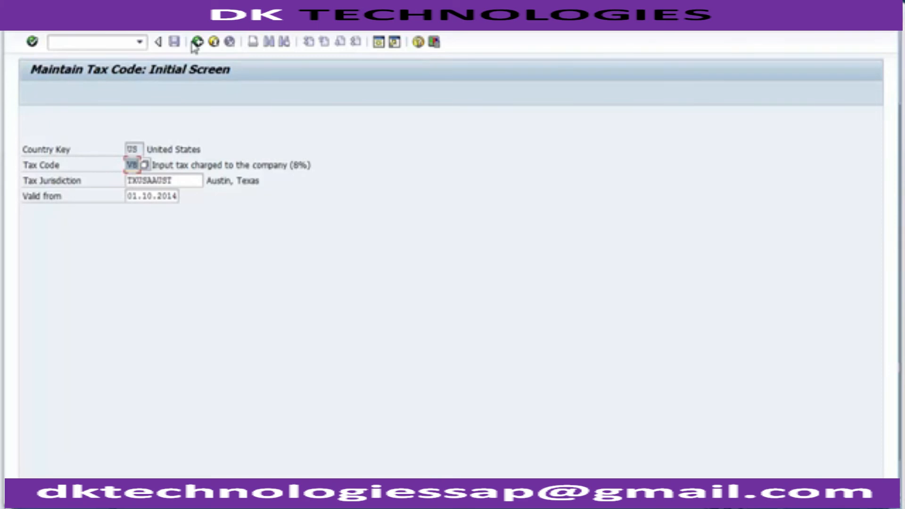
pyautogui.click(192, 46)
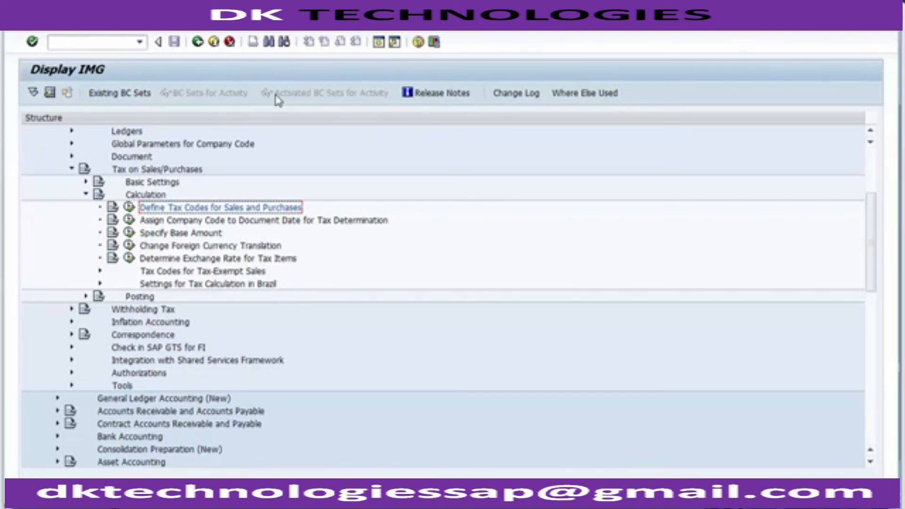
# Step: Start the Define Tax Codes for Sales and Purchases activity and enter US as the country
pyautogui.click(129, 207)
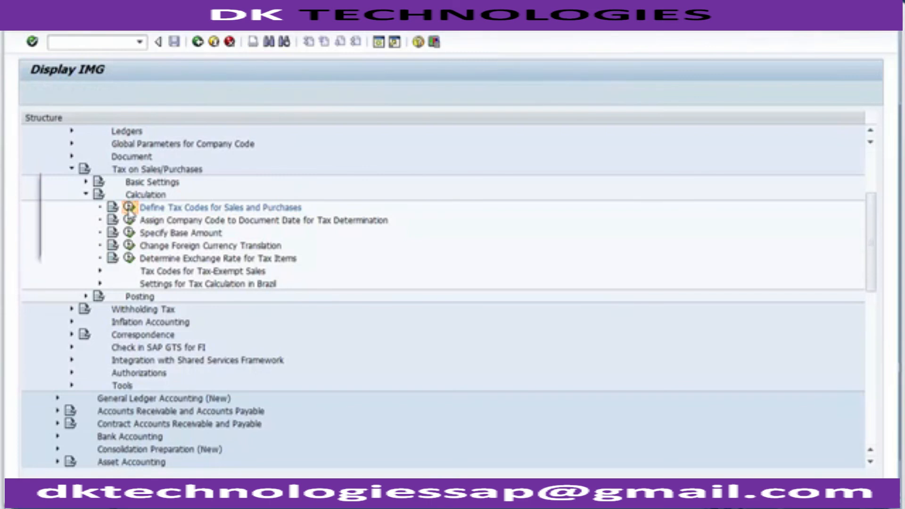
pyautogui.write('us')
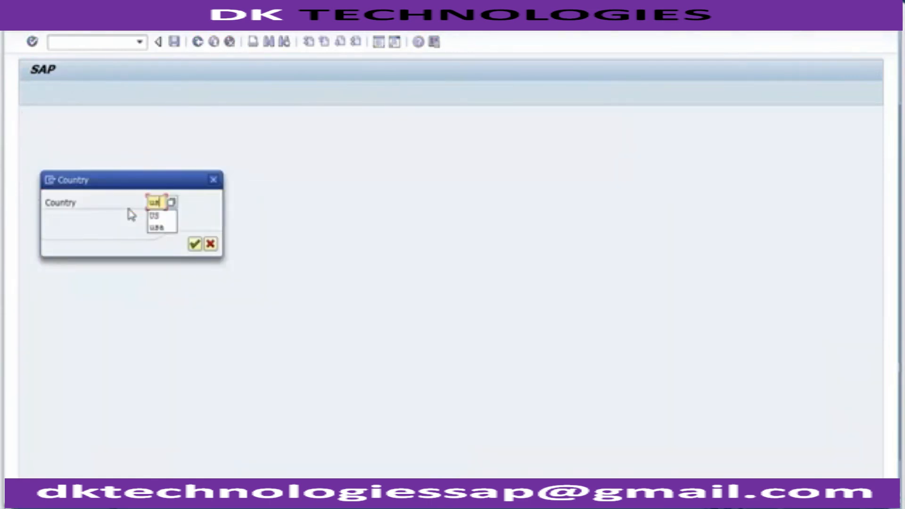